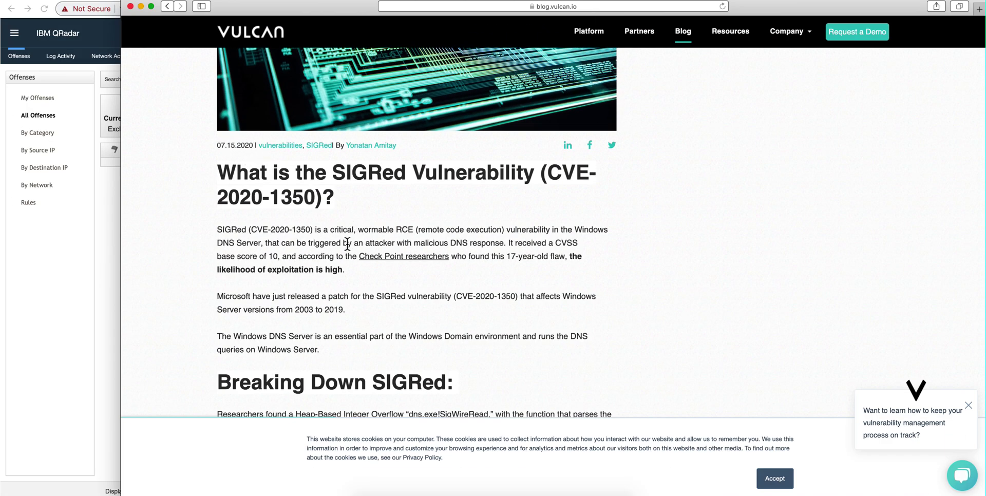
# Highlight the 64KB size and the term SIG in the article
pyautogui.scroll(-1, 387, 248)
pyautogui.scroll(-5, 386, 248)
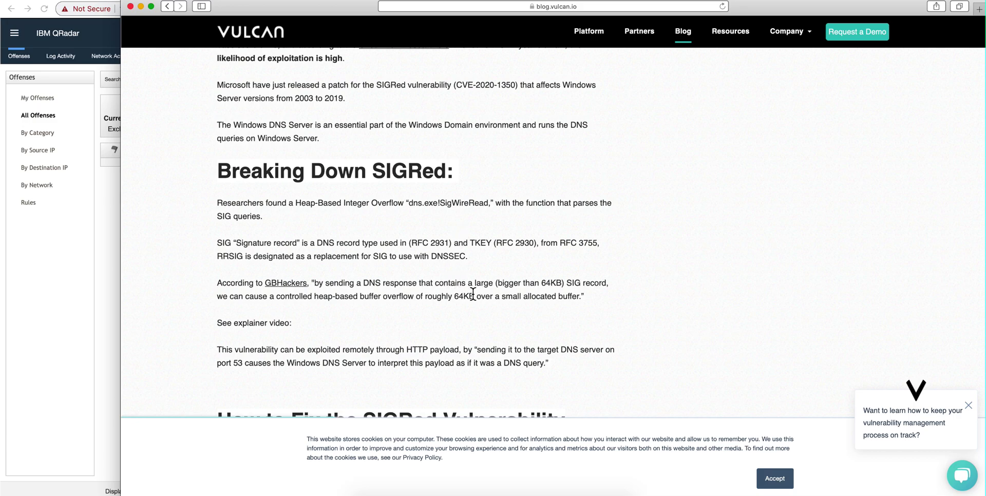
pyautogui.moveTo(473, 294); pyautogui.dragTo(455, 297)
pyautogui.moveTo(215, 243); pyautogui.dragTo(233, 242)
pyautogui.moveTo(540, 284); pyautogui.dragTo(564, 284)
# Open offense 68 in QRadar and list its 9 flows in an enlarged window
pyautogui.click(102, 251)
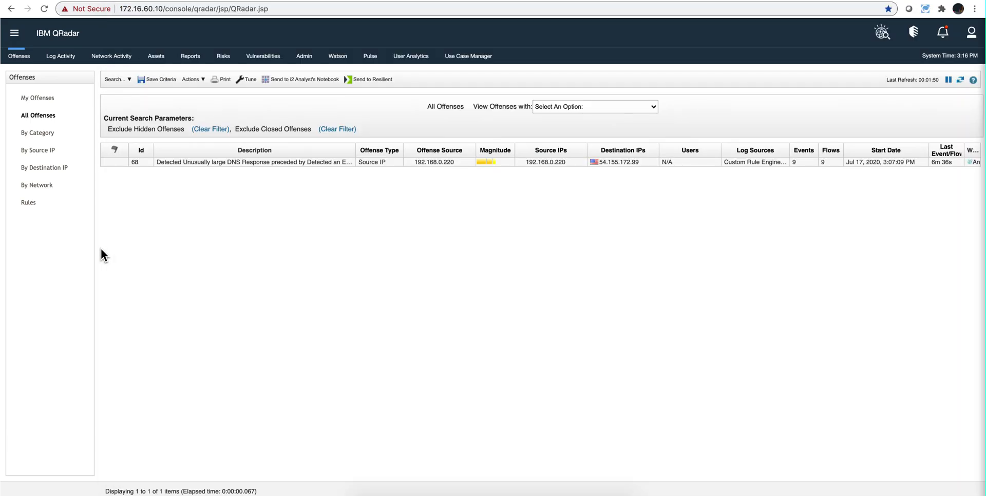
pyautogui.doubleClick(285, 161)
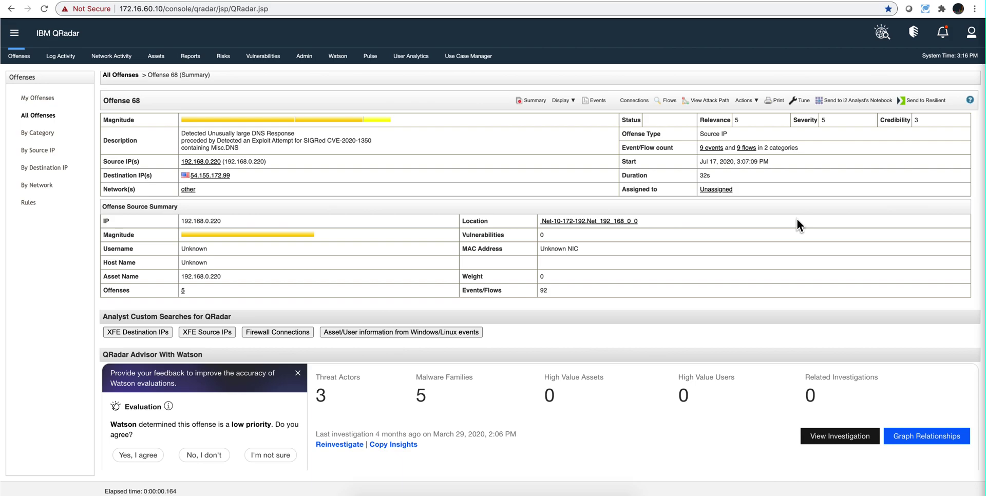
pyautogui.click(745, 147)
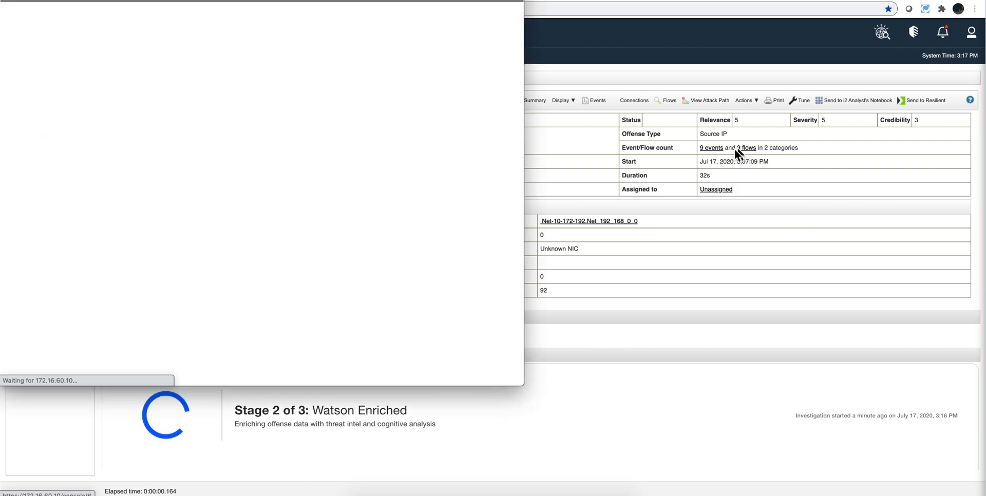
pyautogui.moveTo(523, 383); pyautogui.dragTo(780, 493)
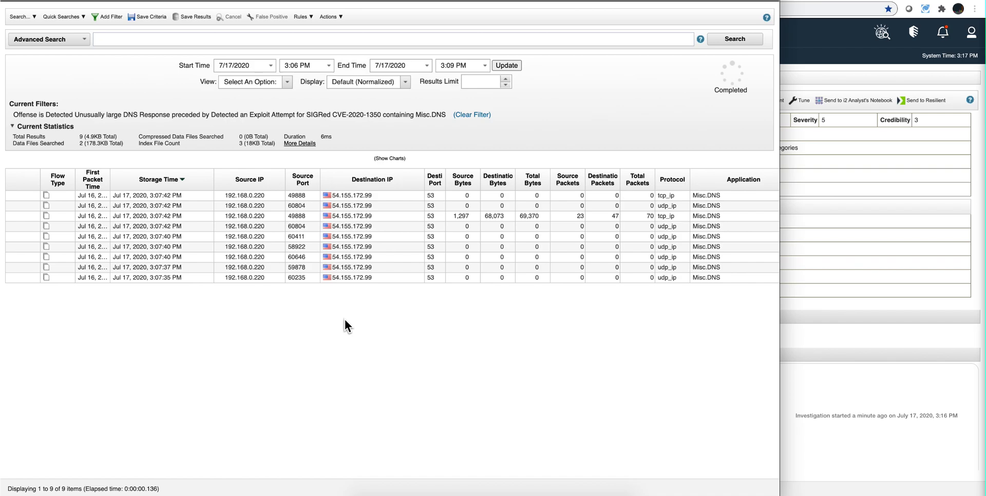
# Inspect the port-60411 flow, then open the tcp_ip flow with a 68073-byte destination payload
pyautogui.doubleClick(365, 238)
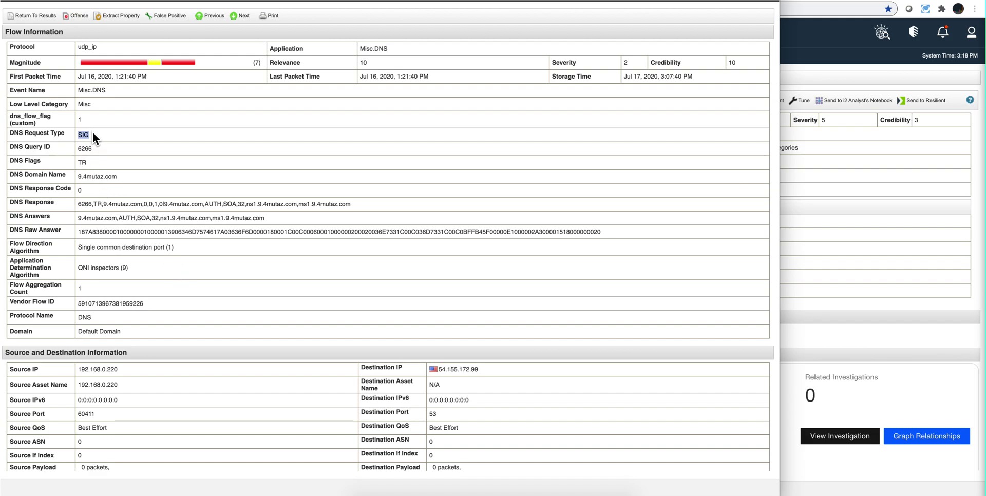
pyautogui.click(46, 16)
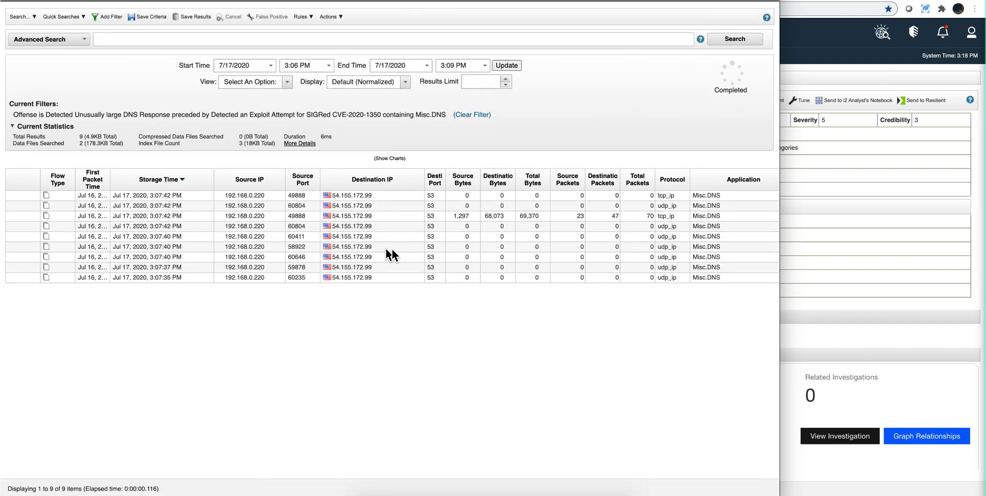
pyautogui.doubleClick(421, 215)
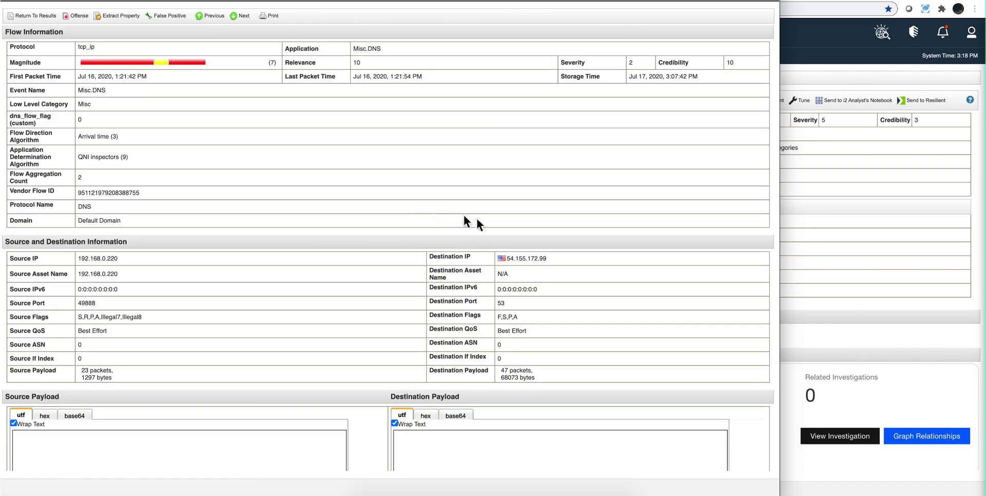
pyautogui.scroll(-1, 372, 204)
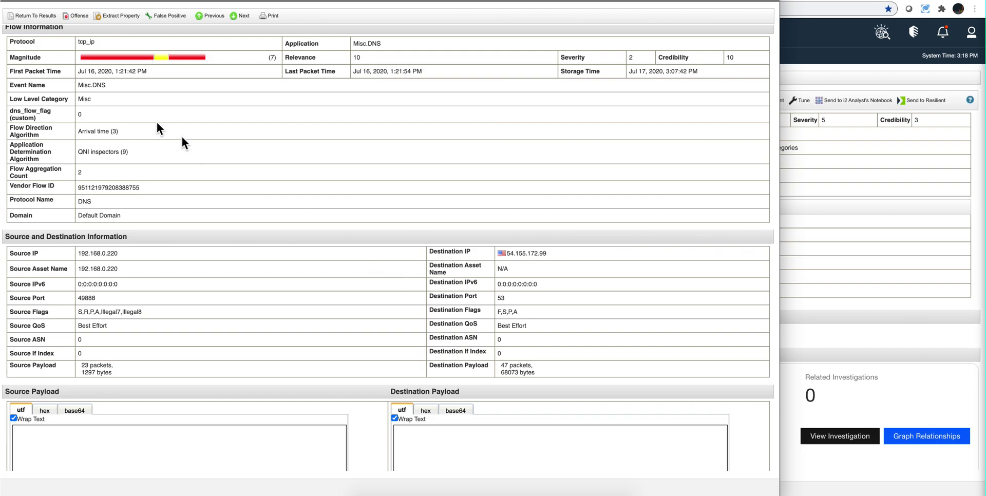
# List offense 68's contributing rules, open the SIGRed CVE-2020-1350 rule, then go to Rules
pyautogui.click(42, 20)
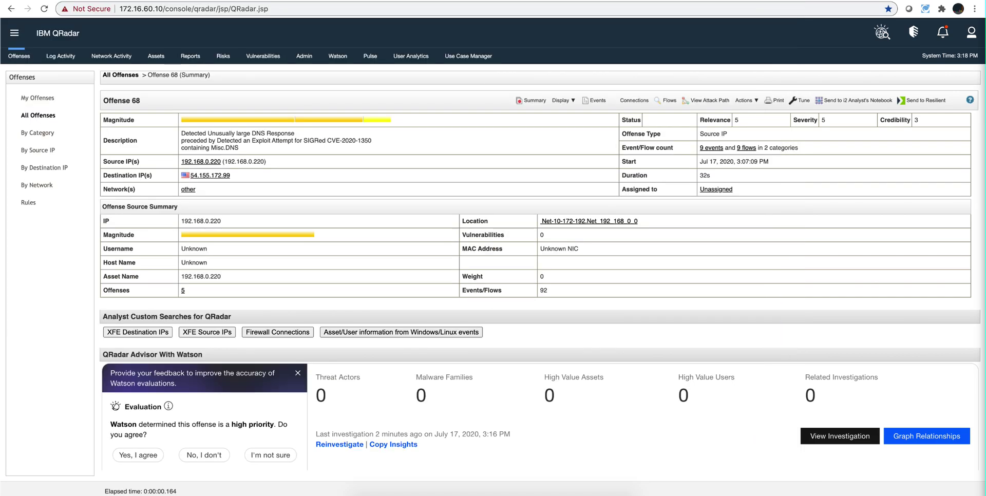
pyautogui.click(558, 100)
pyautogui.click(563, 205)
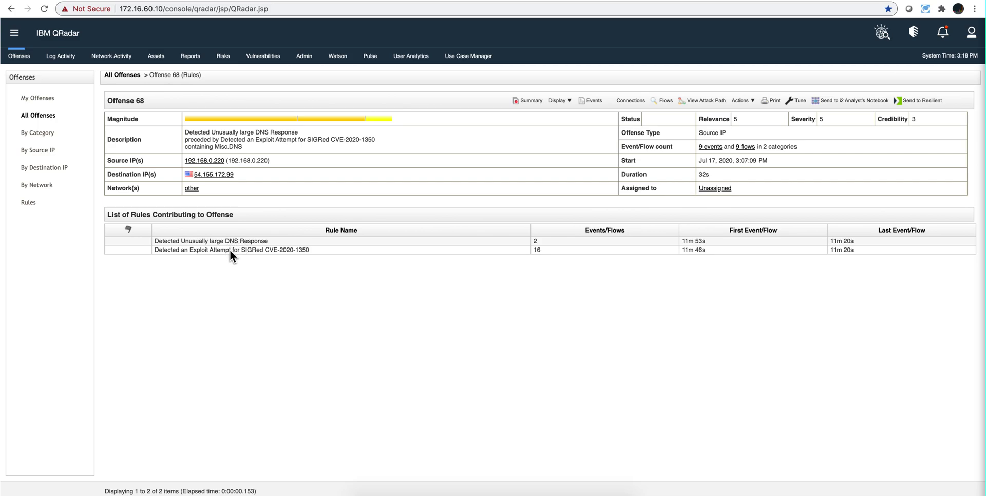
pyautogui.doubleClick(230, 250)
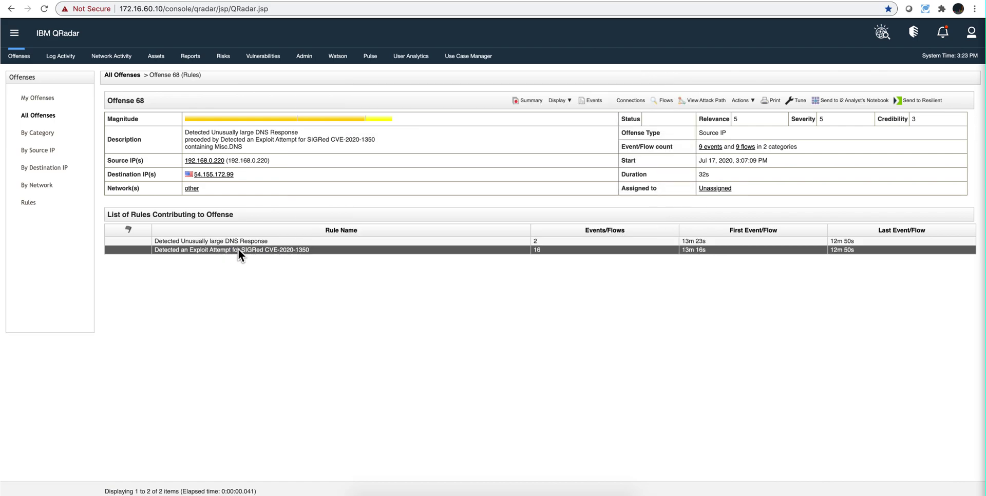
pyautogui.click(29, 203)
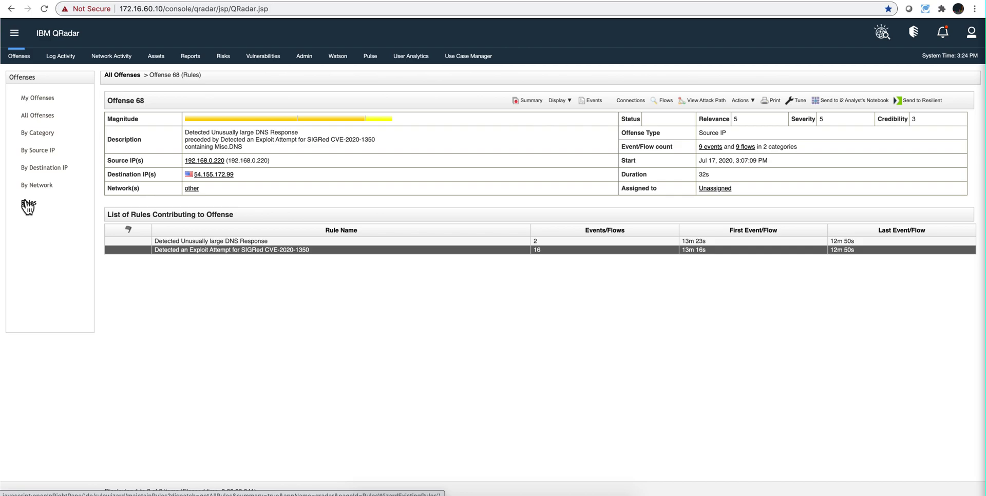
# Start a new flow rule with a 'flow matches this search filter' test
pyautogui.click(364, 81)
pyautogui.click(386, 104)
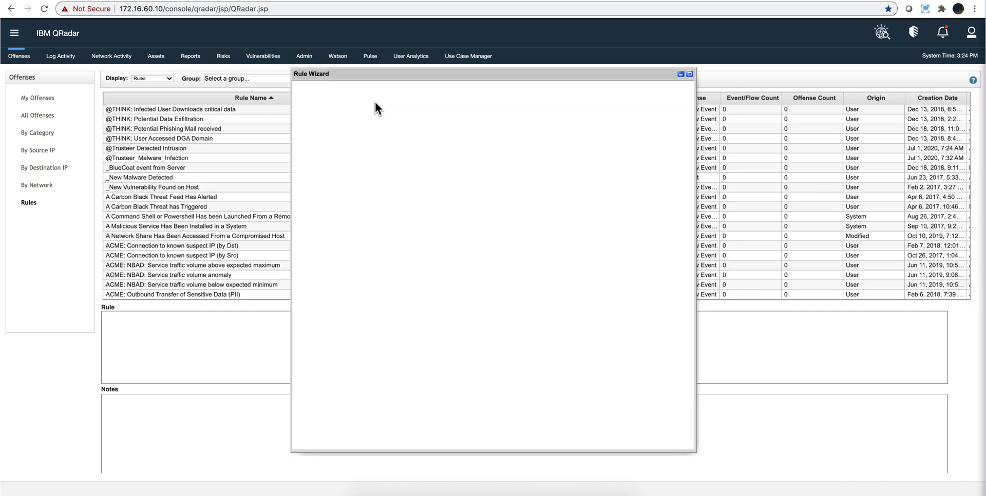
pyautogui.click(329, 144)
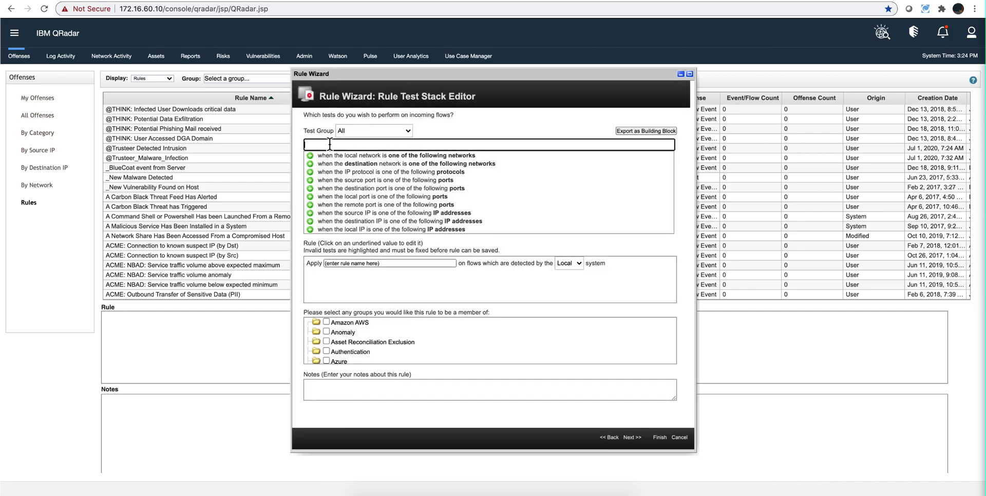
pyautogui.write('flow')
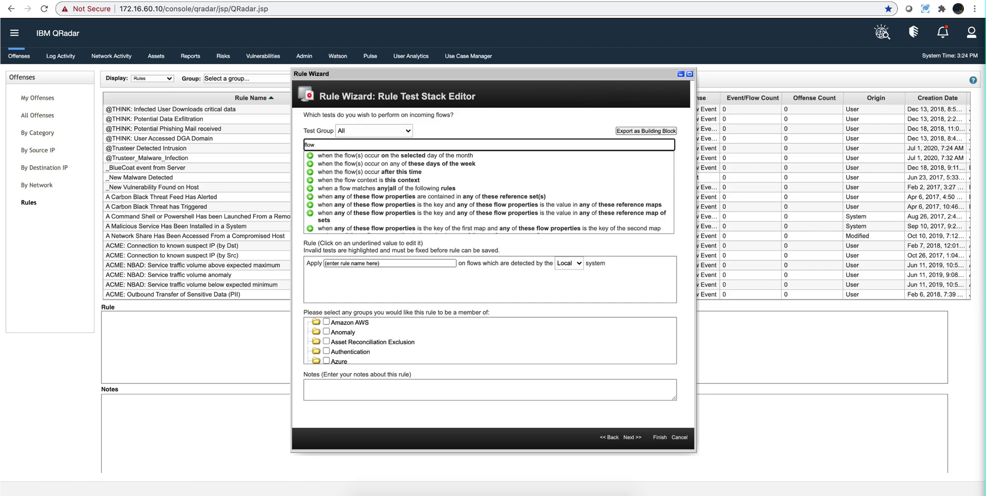
pyautogui.scroll(-5, 399, 173)
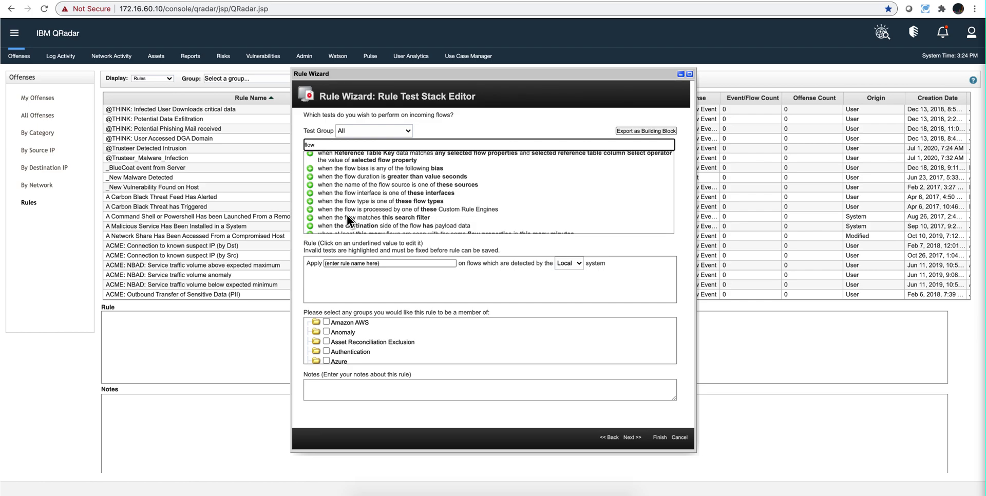
pyautogui.click(310, 218)
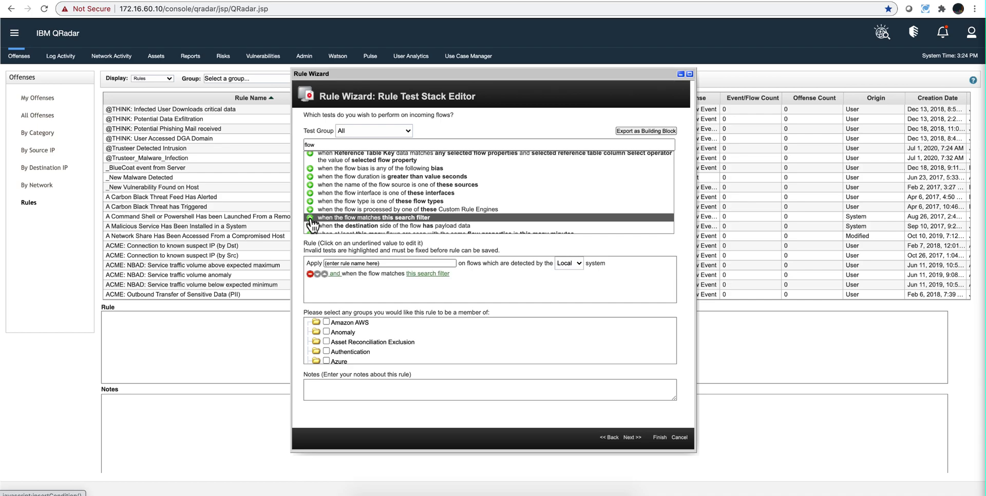
pyautogui.click(431, 273)
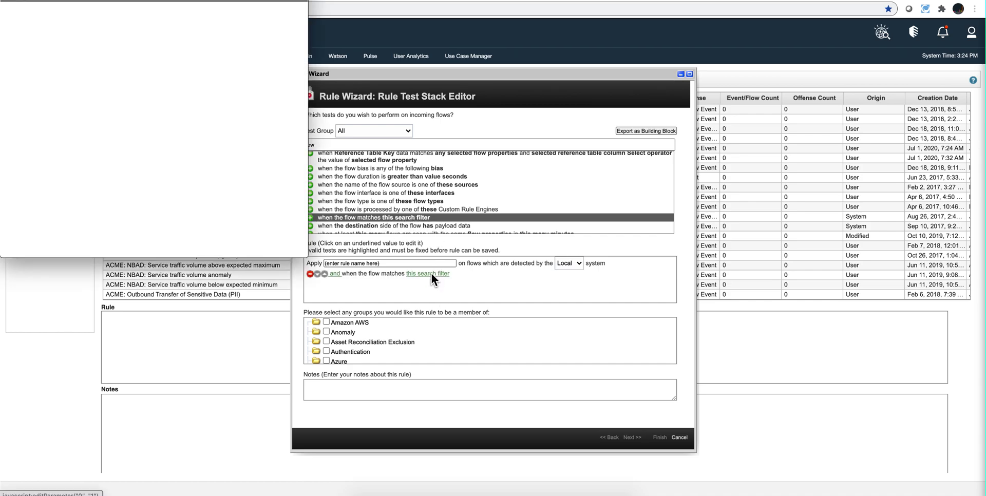
# Set the test's filter to DNS Request Type is any of SIG and submit it
pyautogui.click(85, 37)
pyautogui.moveTo(85, 37); pyautogui.dragTo(13, 37)
pyautogui.doubleClick(13, 37)
pyautogui.click(93, 43)
pyautogui.moveTo(87, 38); pyautogui.dragTo(15, 42)
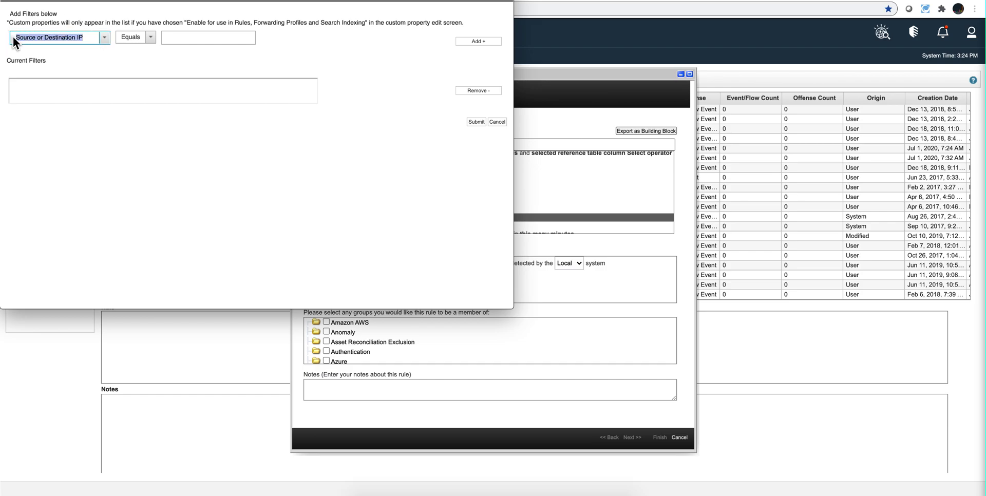
pyautogui.write('DNS')
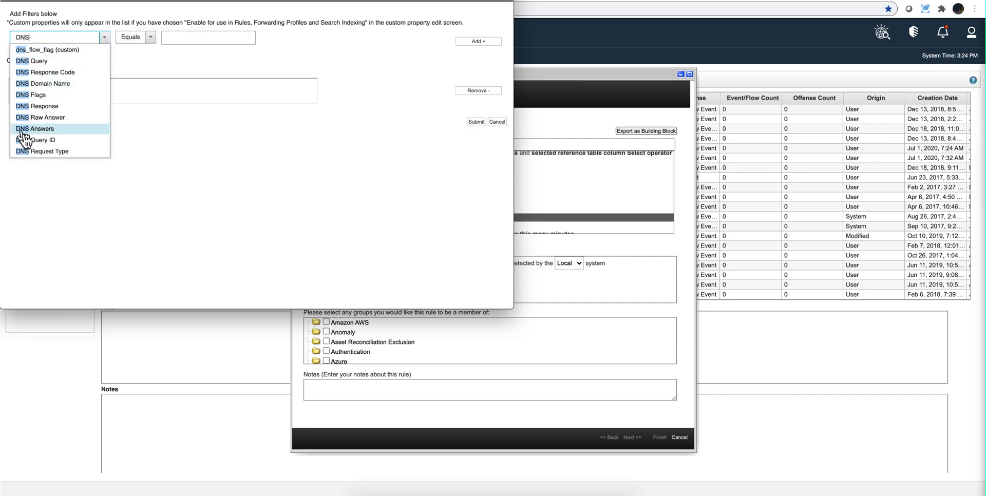
pyautogui.click(32, 151)
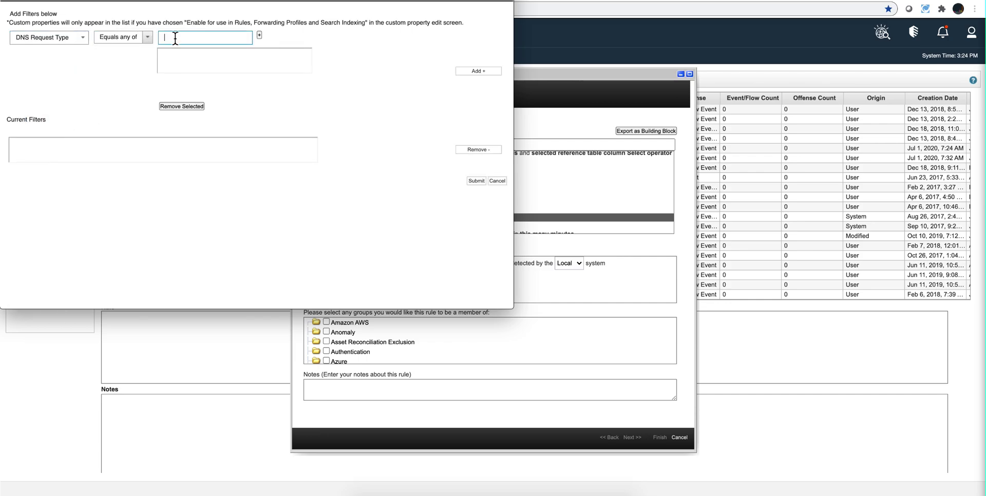
pyautogui.write('SO')
pyautogui.press('BackSpace')
pyautogui.write('IG')
pyautogui.click(259, 36)
pyautogui.click(479, 72)
pyautogui.click(474, 181)
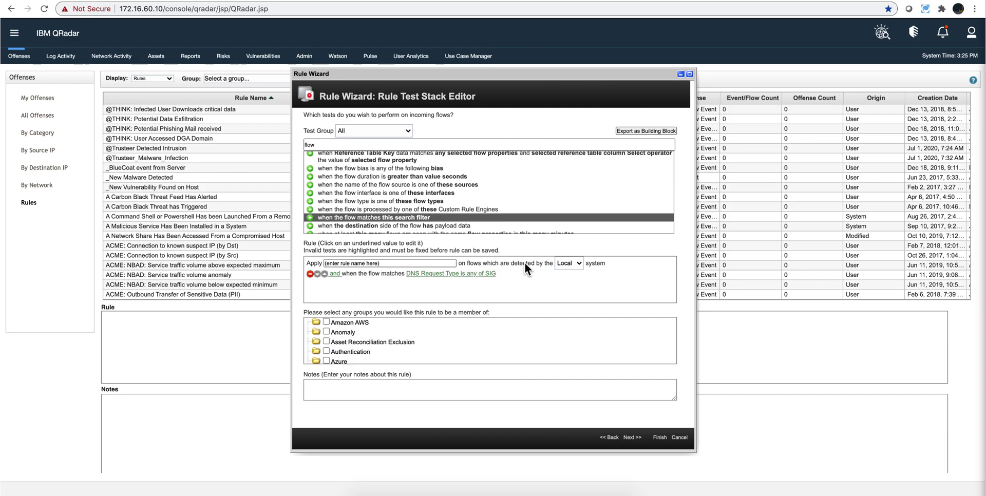
# Discard the unsaved SIG rule and show offense 68's contributing rules
pyautogui.click(679, 437)
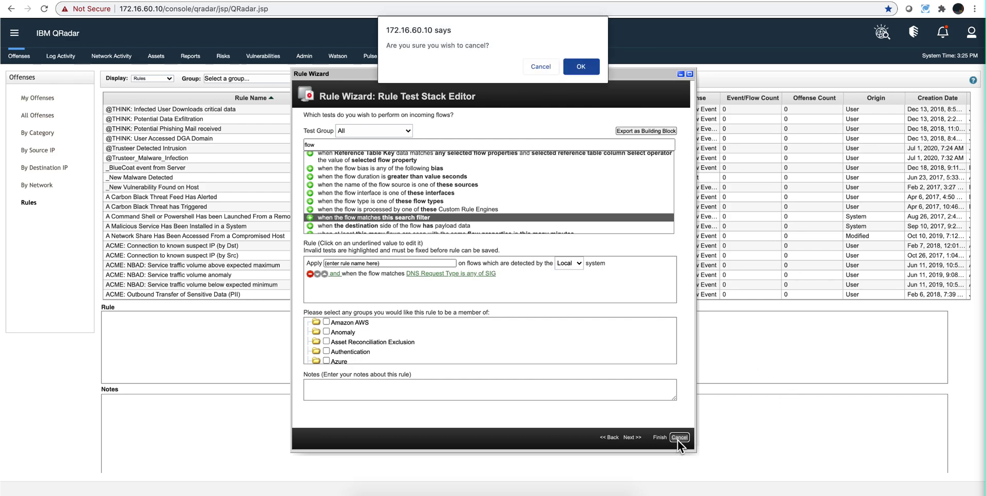
pyautogui.click(582, 67)
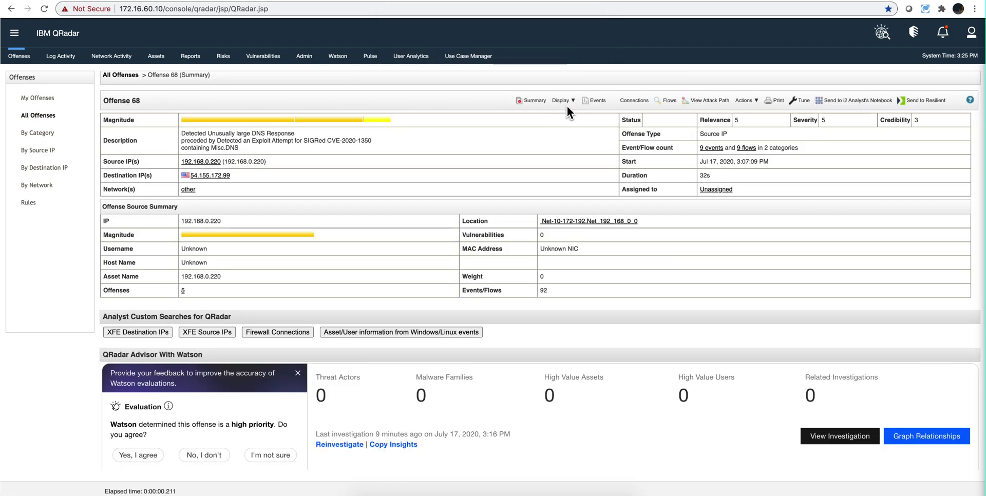
pyautogui.click(564, 101)
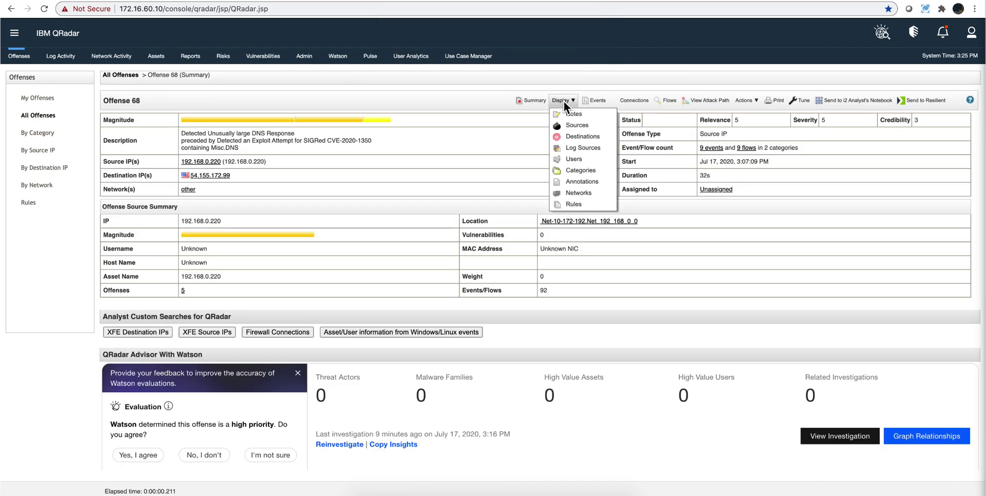
pyautogui.click(583, 205)
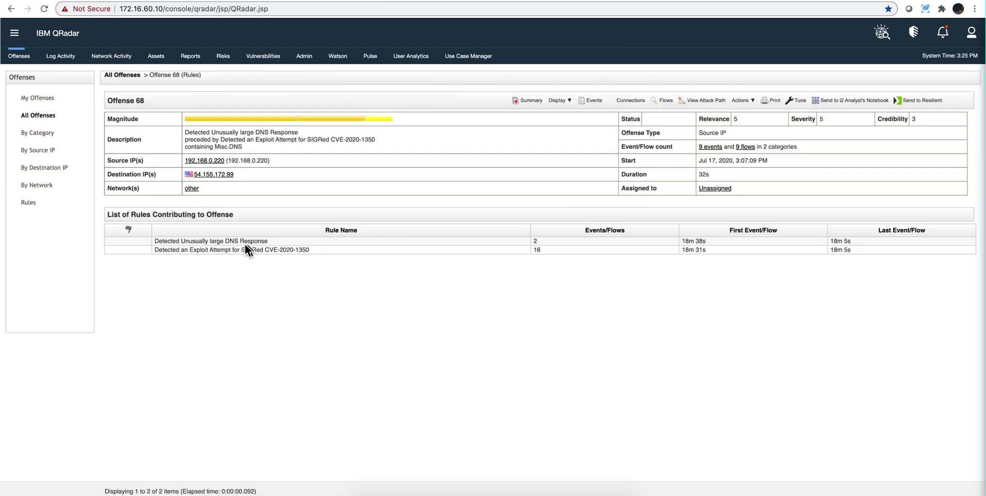
# Review the Detected Unusually large DNS Response rule, close it unchanged, and return to Rules
pyautogui.click(237, 241)
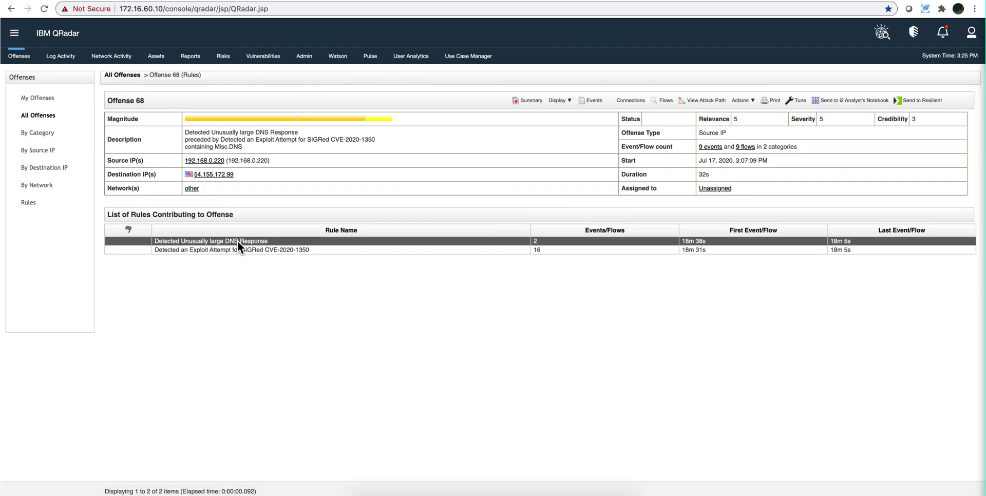
pyautogui.doubleClick(237, 241)
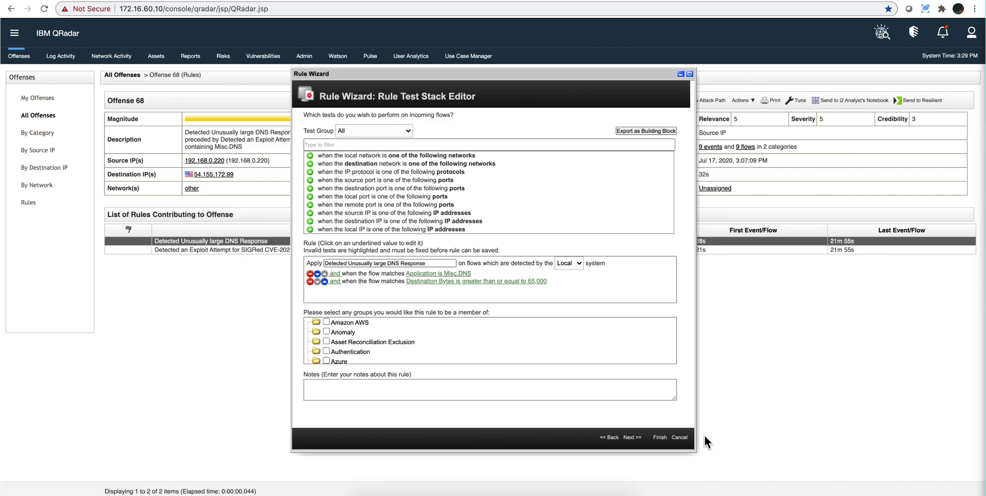
pyautogui.click(686, 437)
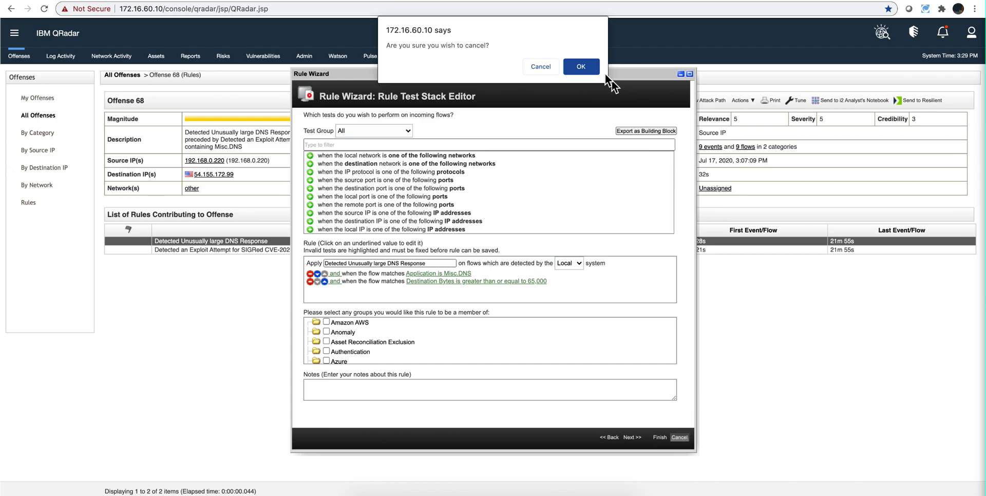
pyautogui.click(580, 66)
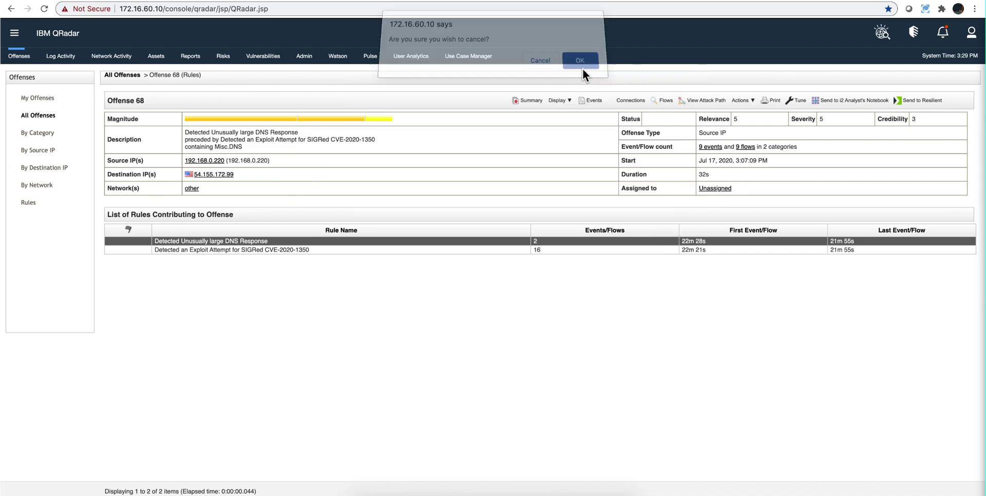
pyautogui.click(29, 203)
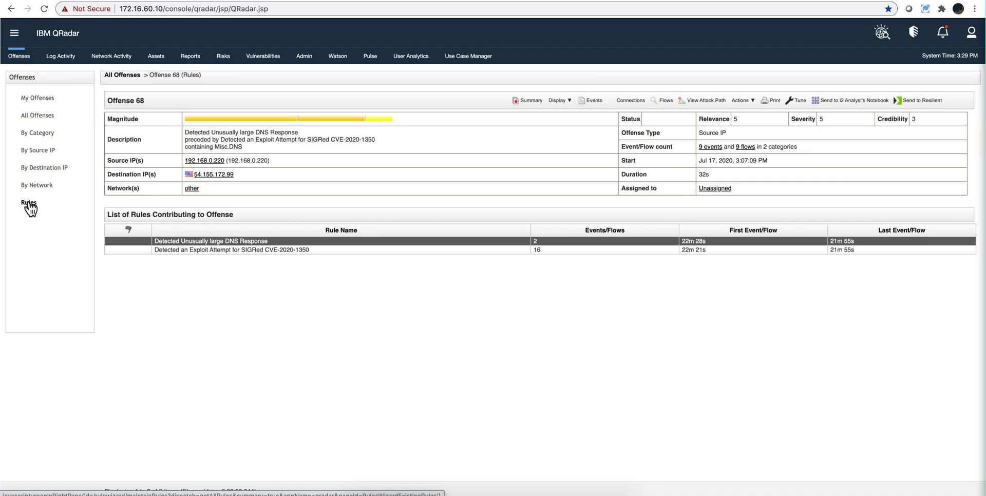
pyautogui.click(368, 82)
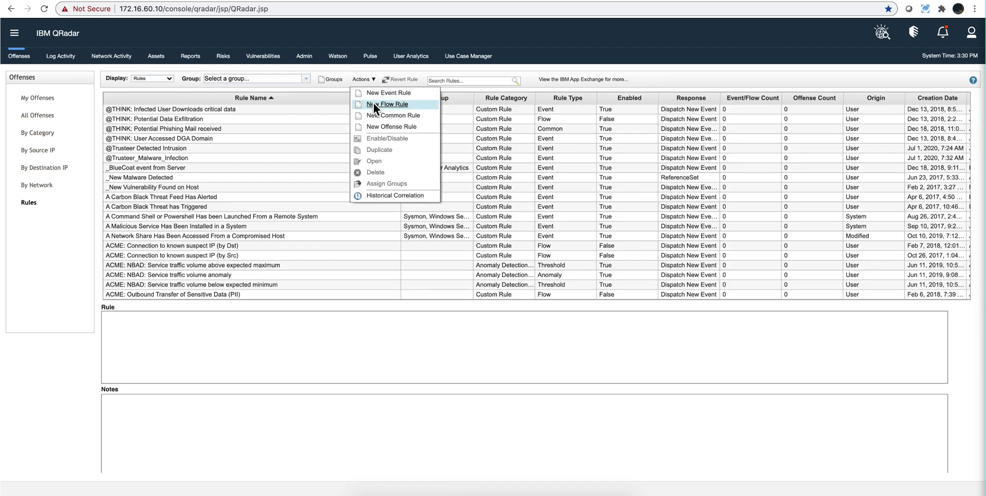
# Start a new flow rule with a search filter test
pyautogui.click(374, 104)
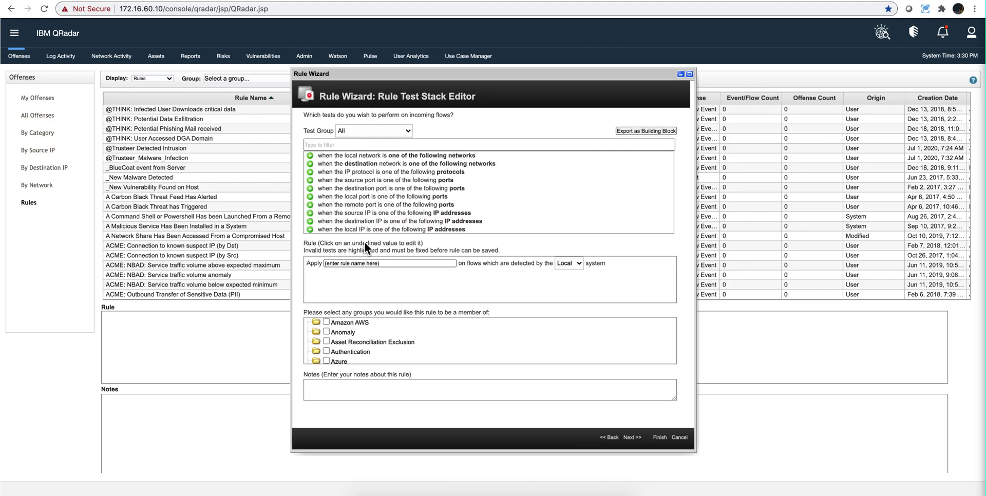
pyautogui.click(332, 144)
pyautogui.write('sear')
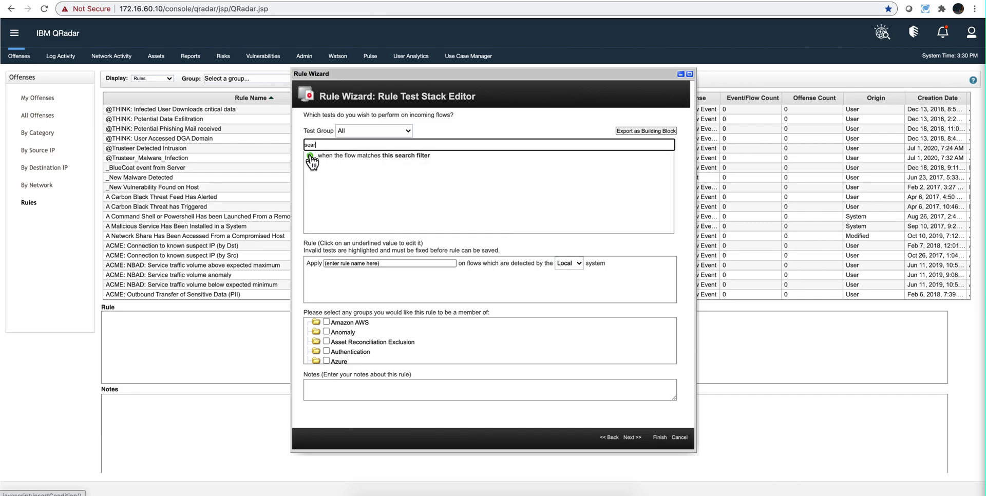
pyautogui.click(309, 156)
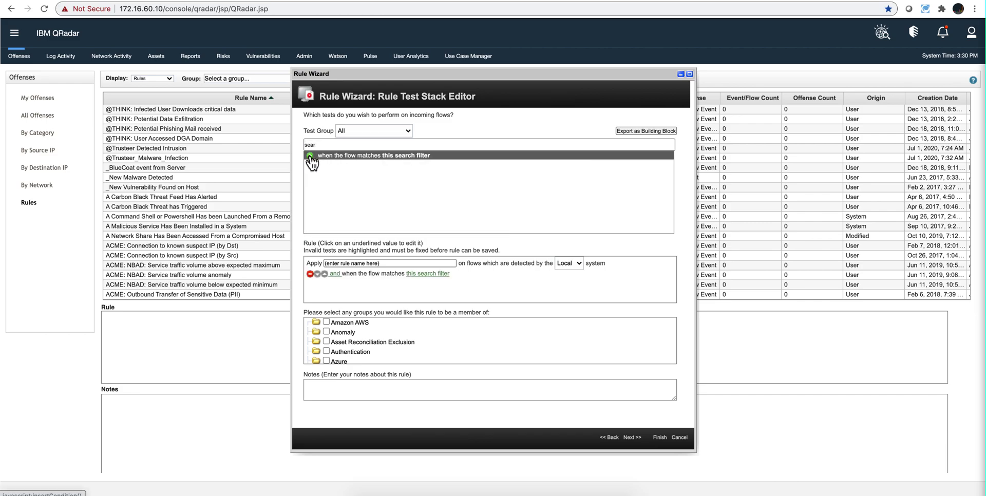
pyautogui.click(424, 274)
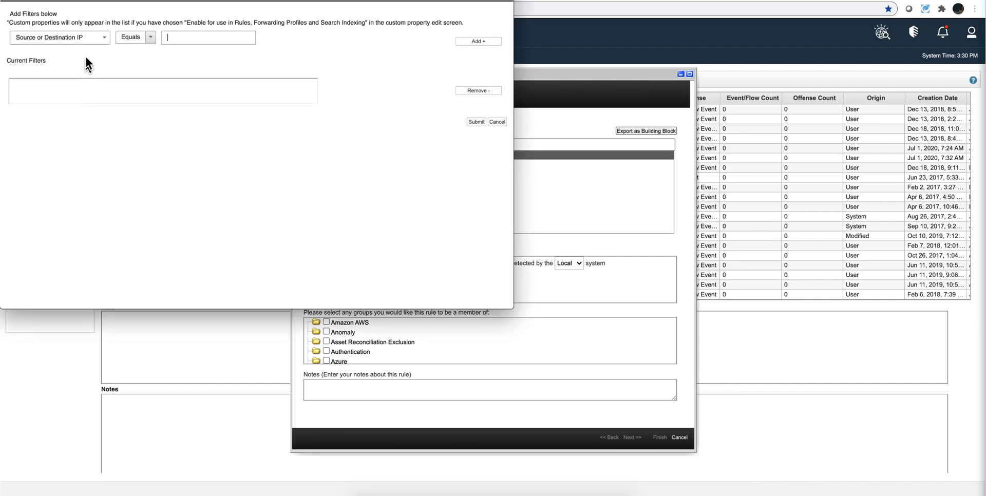
# Set the test's filter to Application equals Misc.DNS and submit it
pyautogui.click(89, 37)
pyautogui.write('Appl')
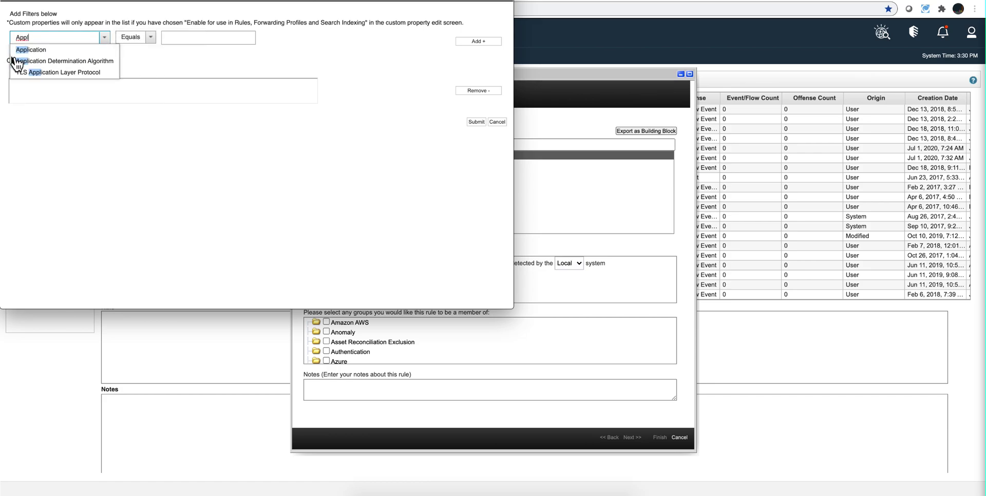
pyautogui.click(24, 51)
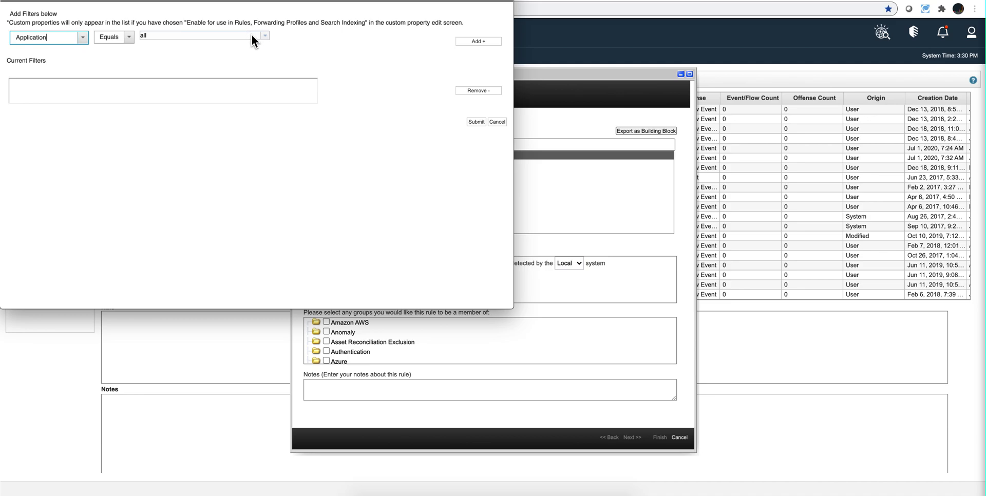
pyautogui.click(265, 35)
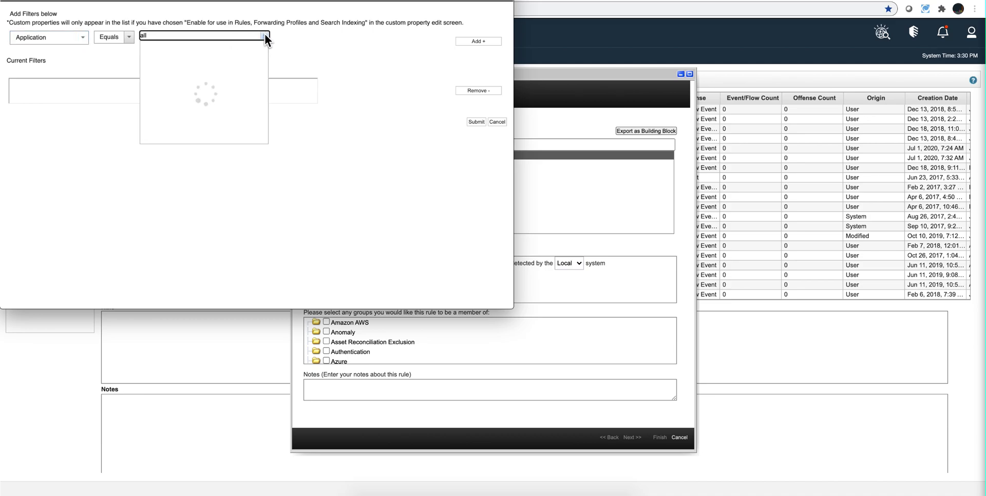
pyautogui.scroll(-3, 212, 76)
pyautogui.scroll(-6, 213, 77)
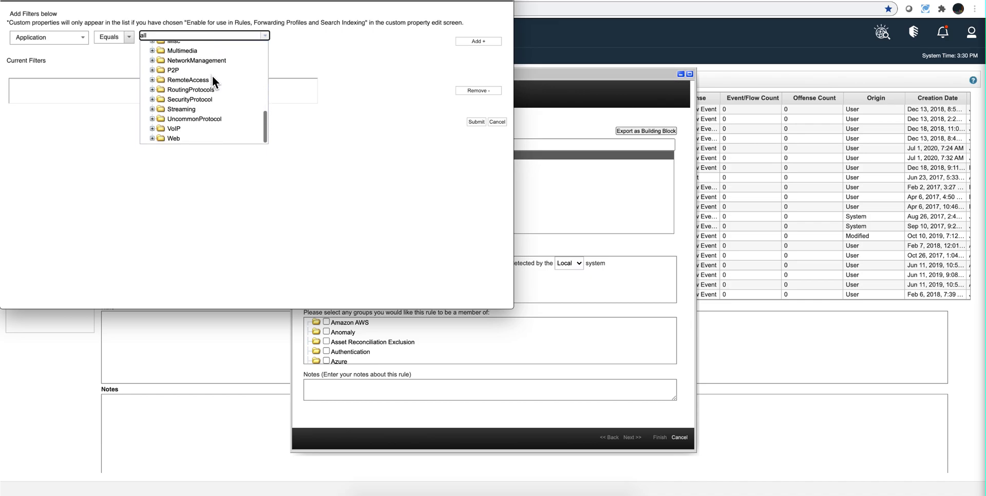
pyautogui.scroll(1, 208, 72)
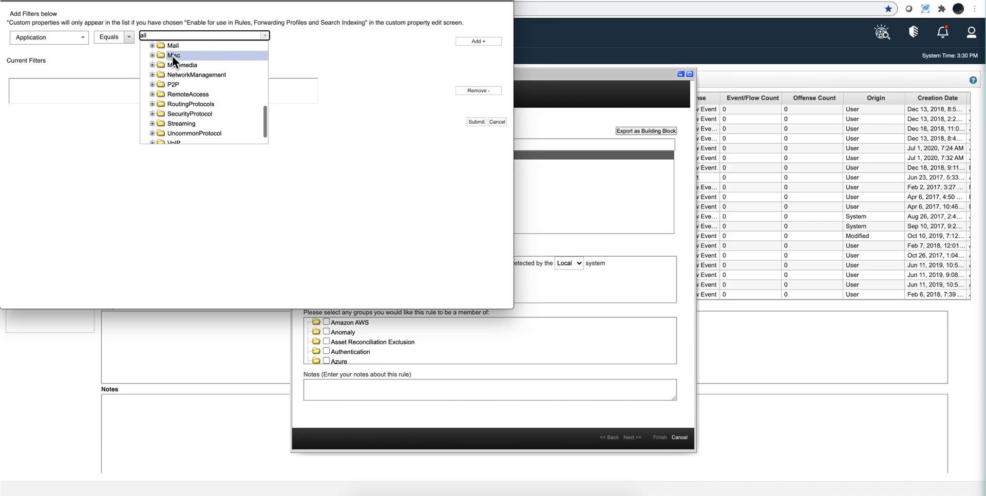
pyautogui.click(151, 54)
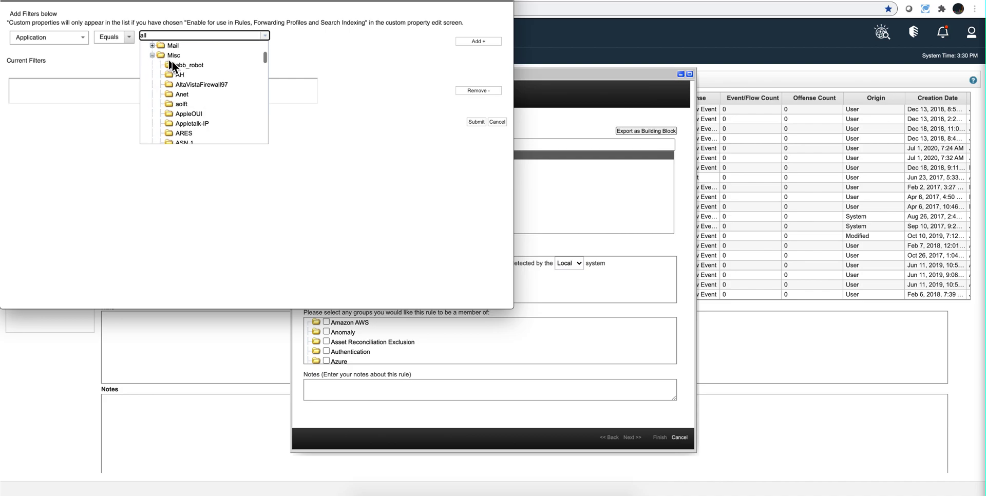
pyautogui.scroll(-2, 189, 65)
pyautogui.scroll(-5, 189, 67)
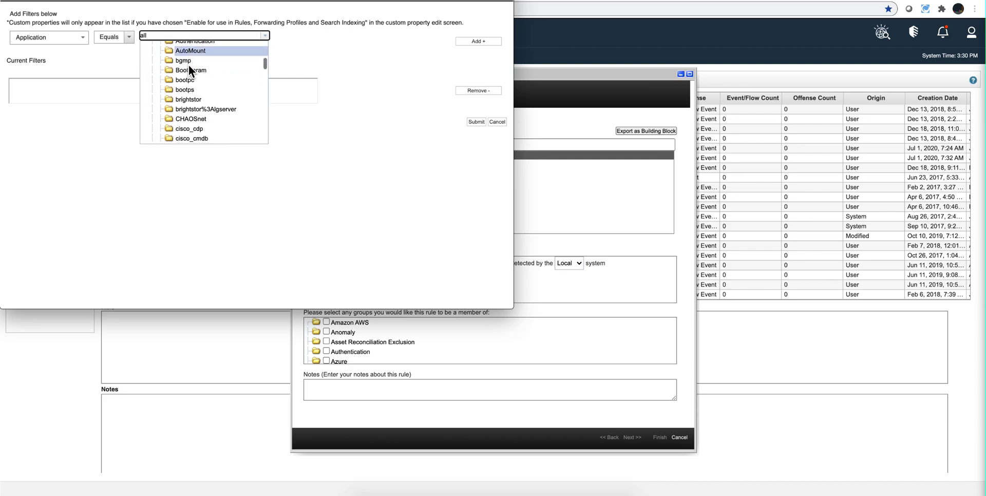
pyautogui.scroll(-5, 189, 64)
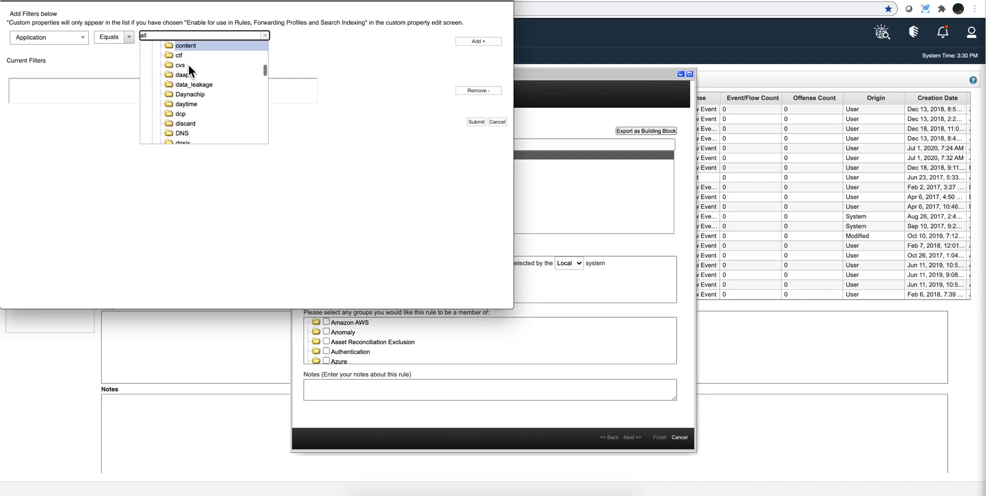
pyautogui.click(178, 102)
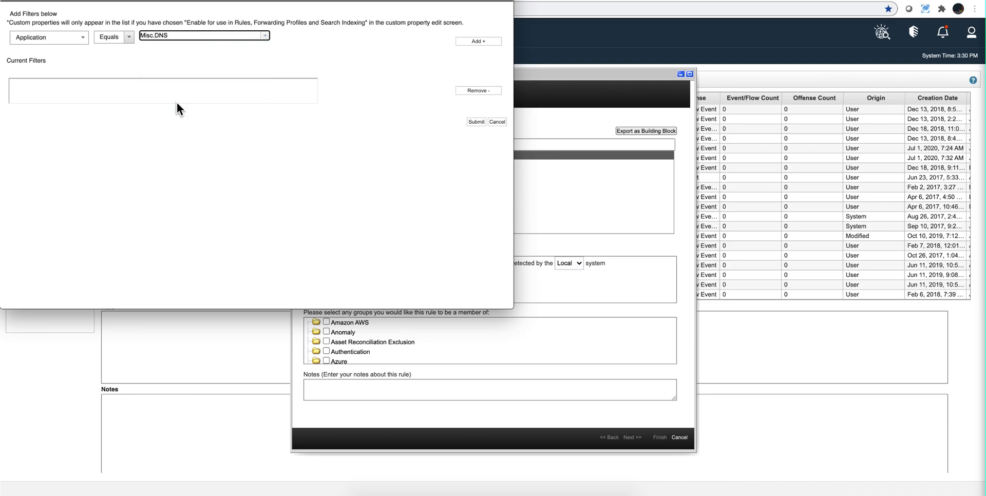
pyautogui.click(485, 42)
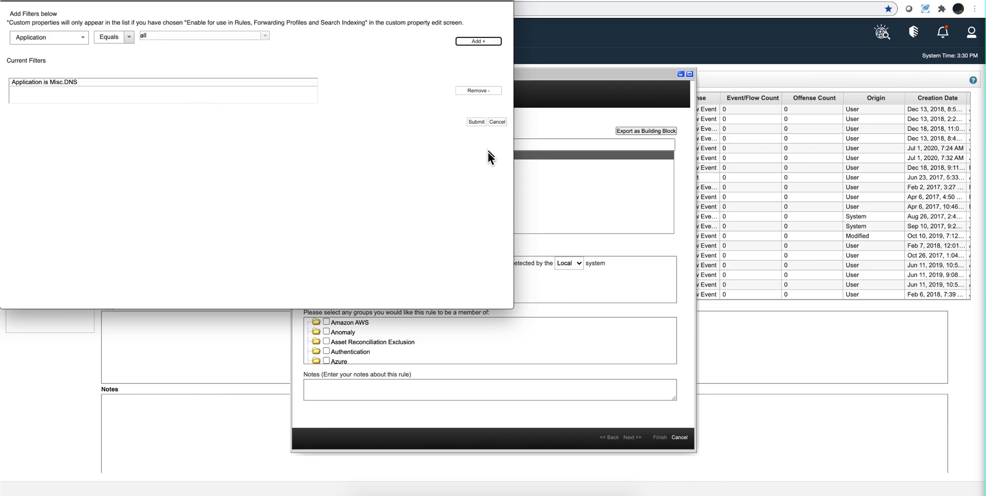
pyautogui.click(476, 122)
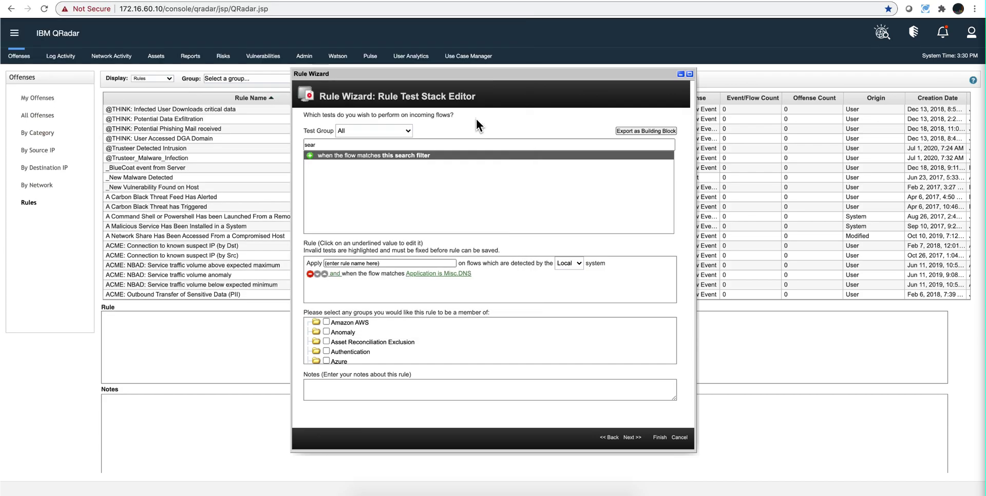
# Add a second search filter test using the Destination Bytes property
pyautogui.click(310, 155)
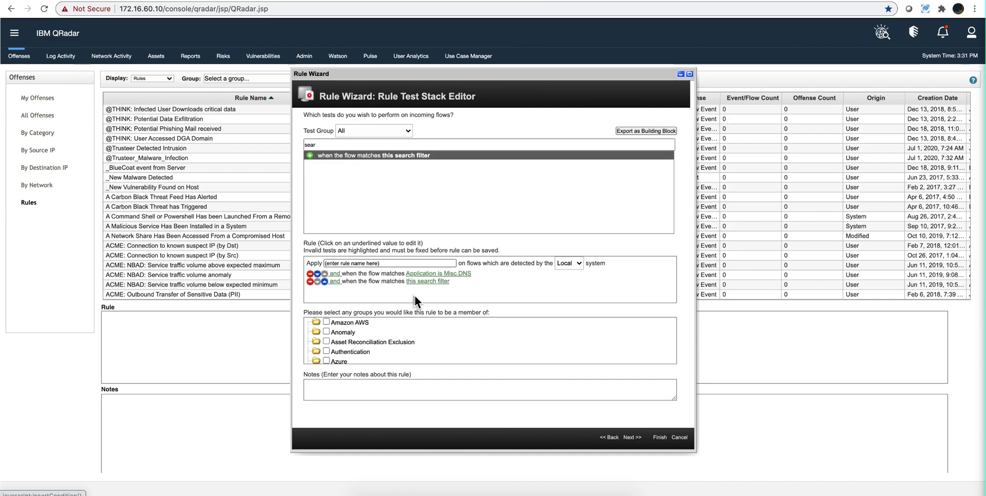
pyautogui.click(439, 282)
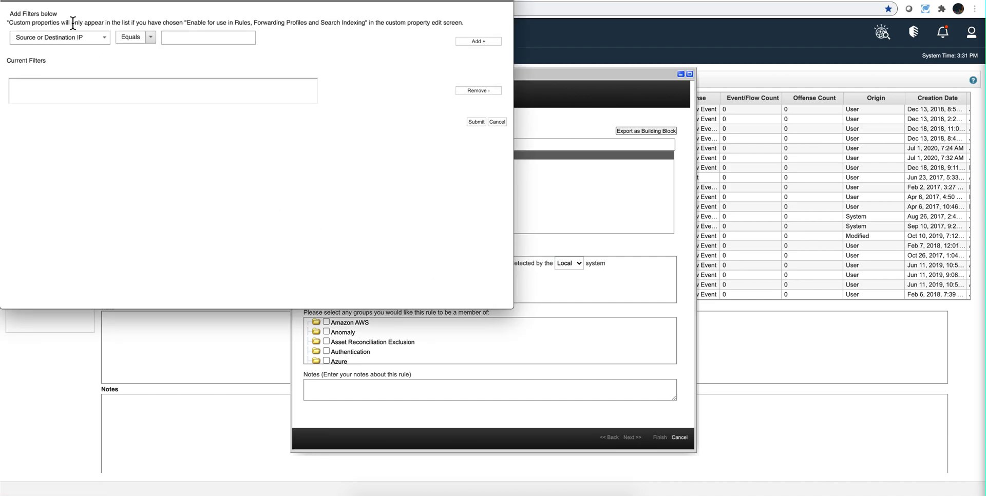
pyautogui.click(92, 37)
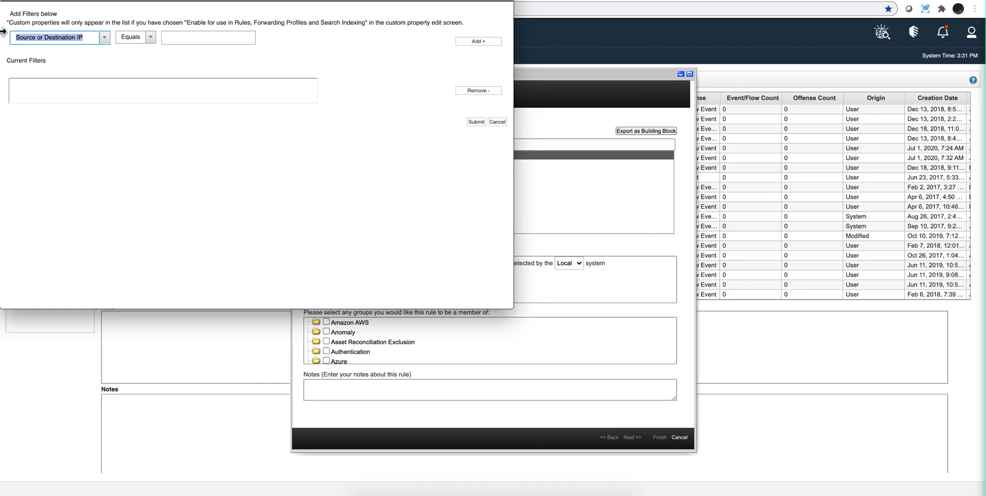
pyautogui.write('Destination')
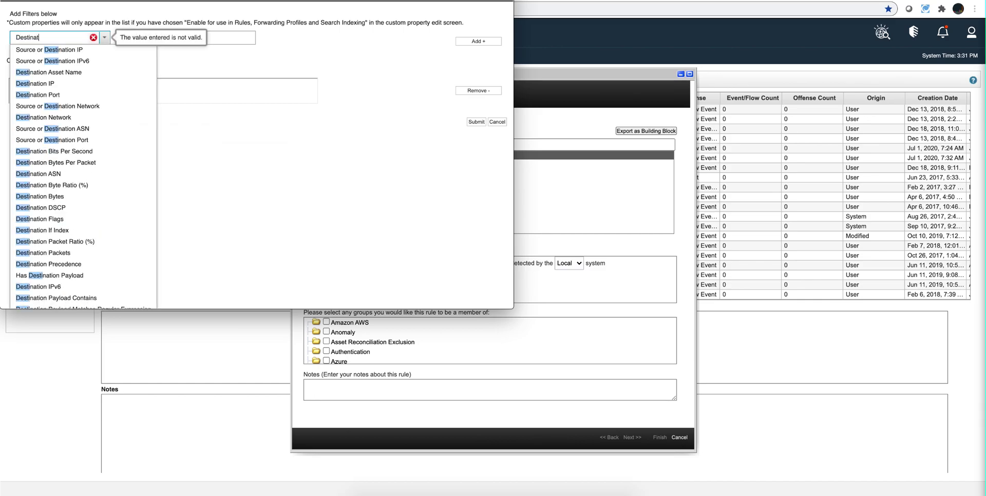
pyautogui.click(3, 32)
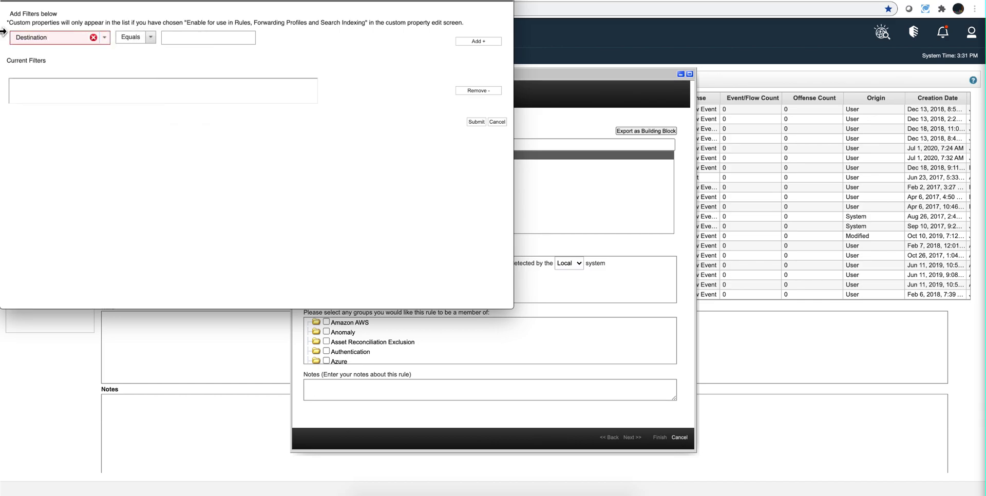
pyautogui.click(52, 37)
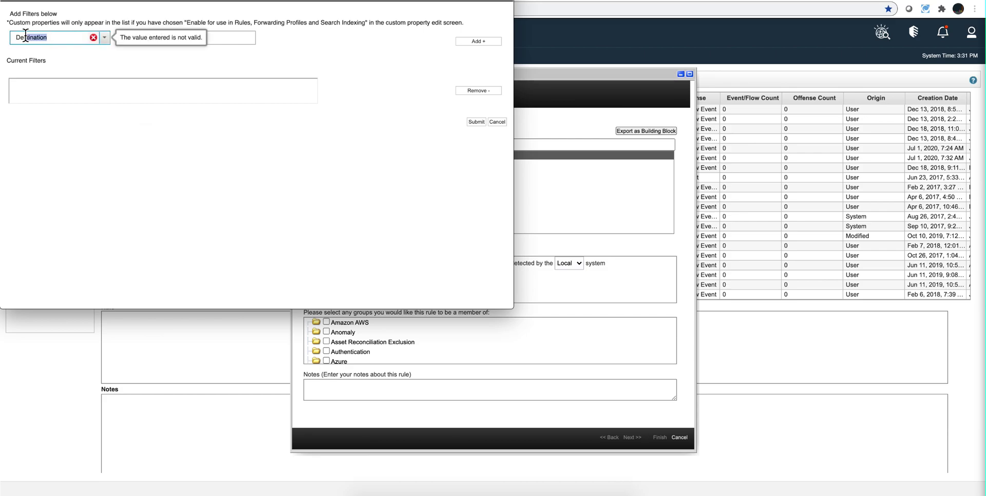
pyautogui.write('Des')
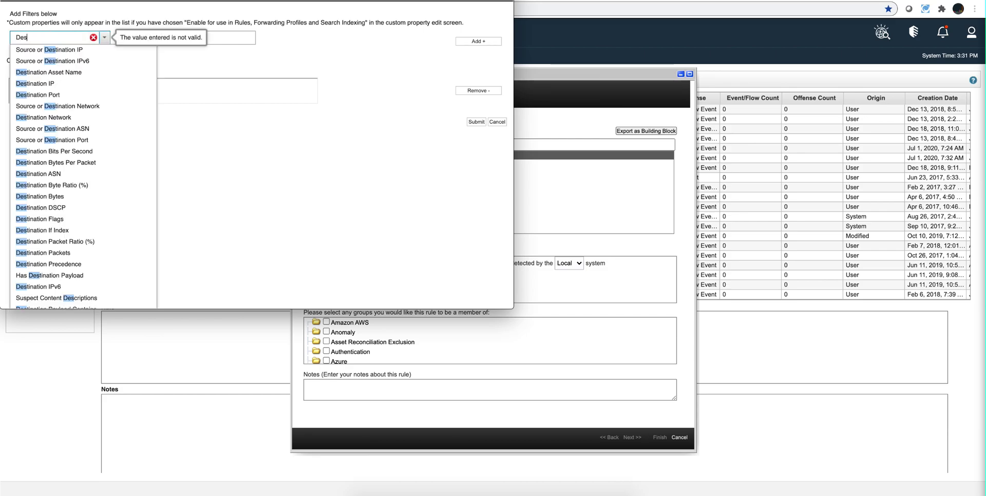
pyautogui.write('tination')
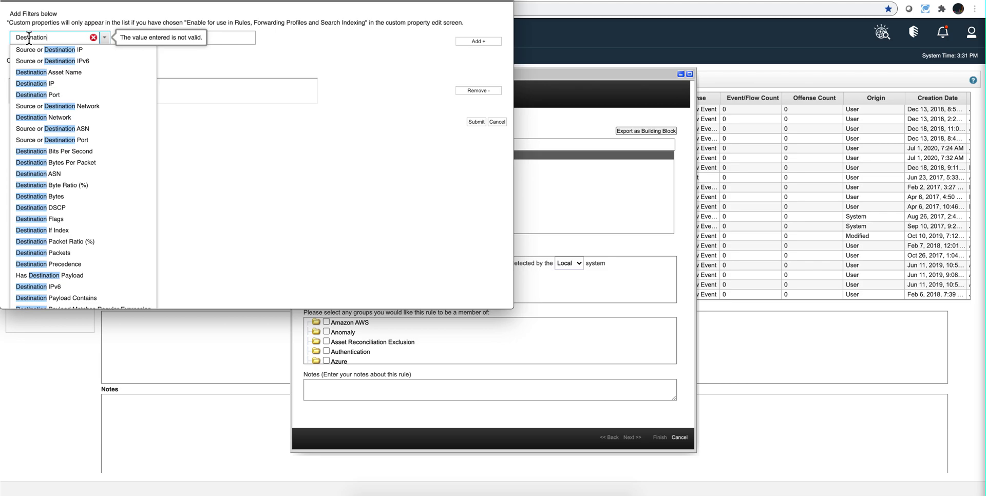
pyautogui.write('By')
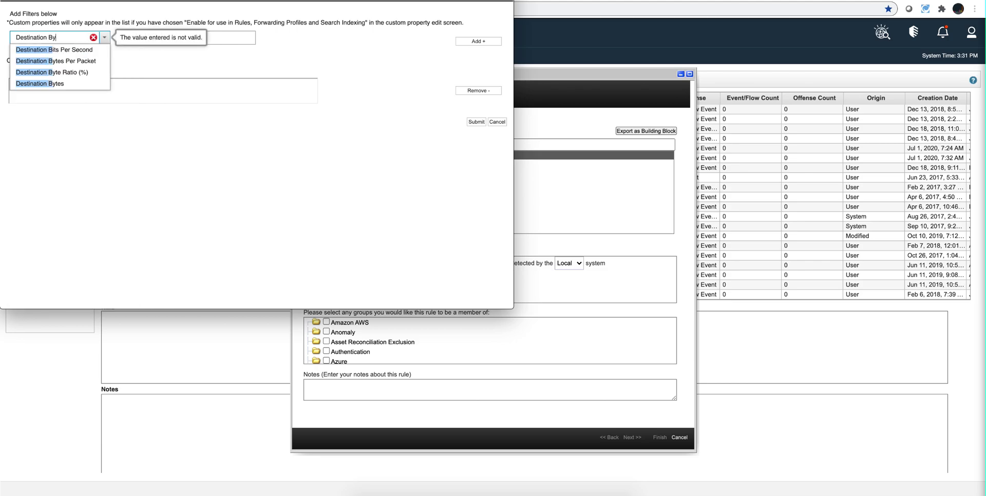
pyautogui.click(40, 72)
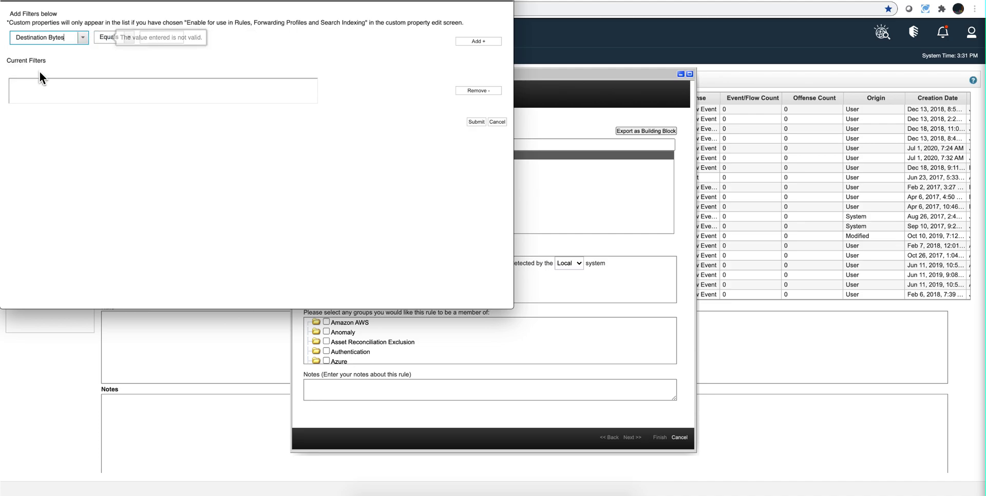
# Make the condition greater than or equal to 64000 and add it as a filter
pyautogui.click(129, 38)
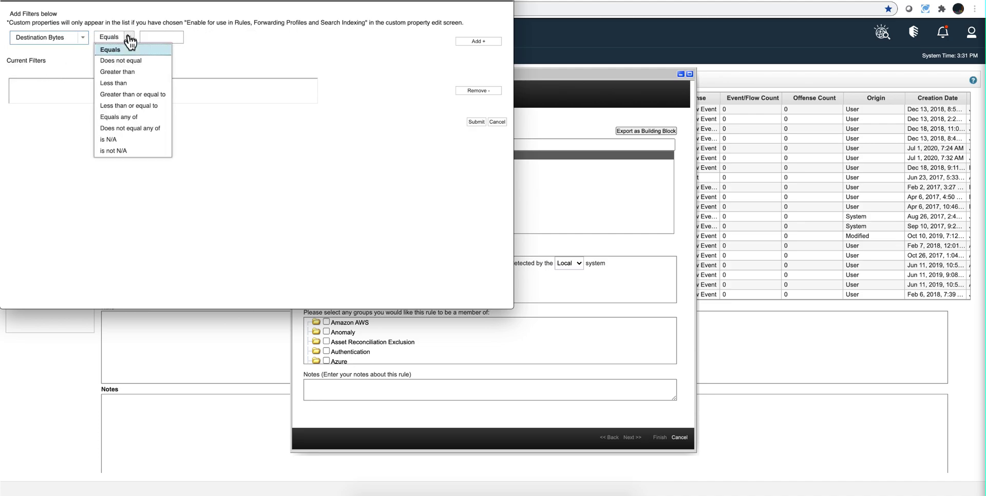
pyautogui.click(136, 96)
pyautogui.click(207, 34)
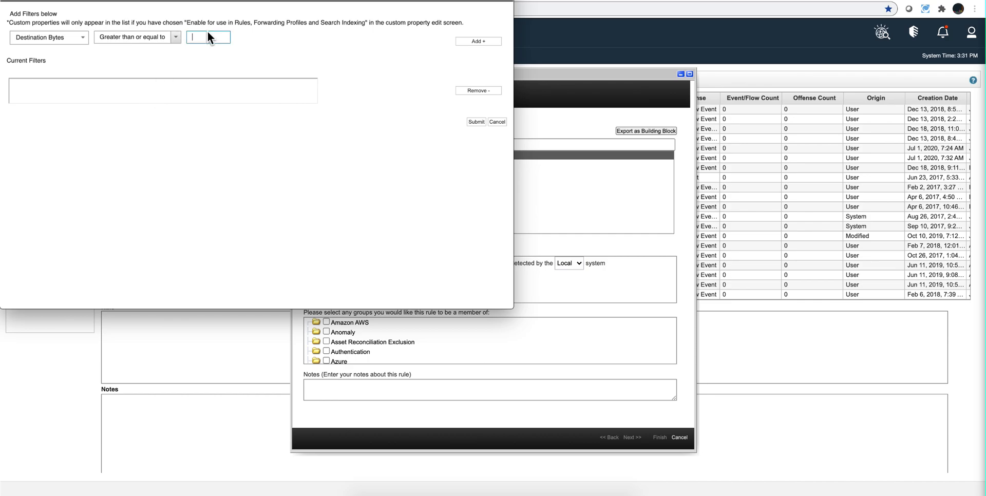
pyautogui.write('64000')
pyautogui.click(485, 41)
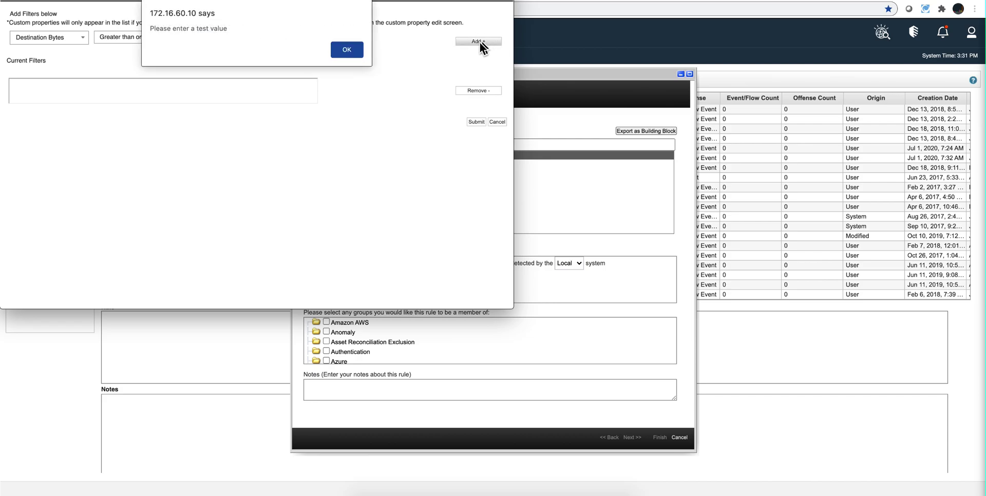
pyautogui.click(348, 47)
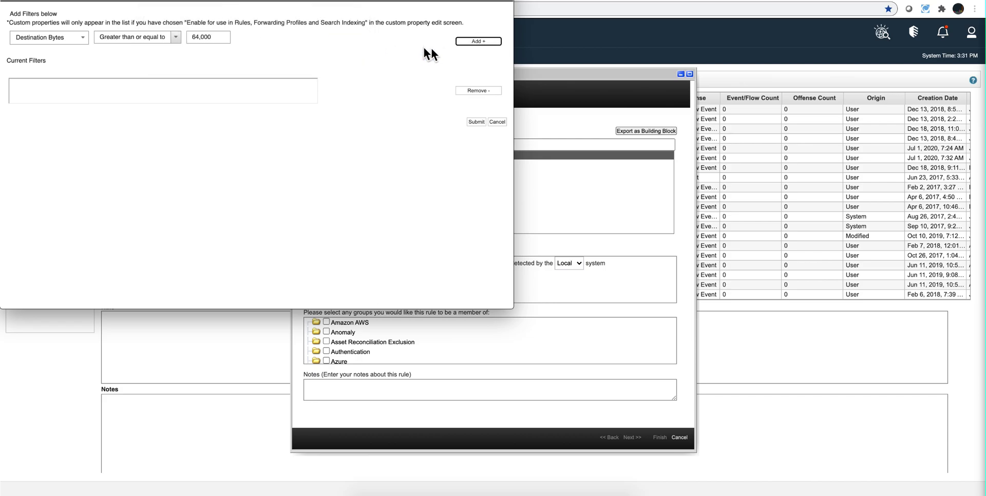
pyautogui.click(471, 44)
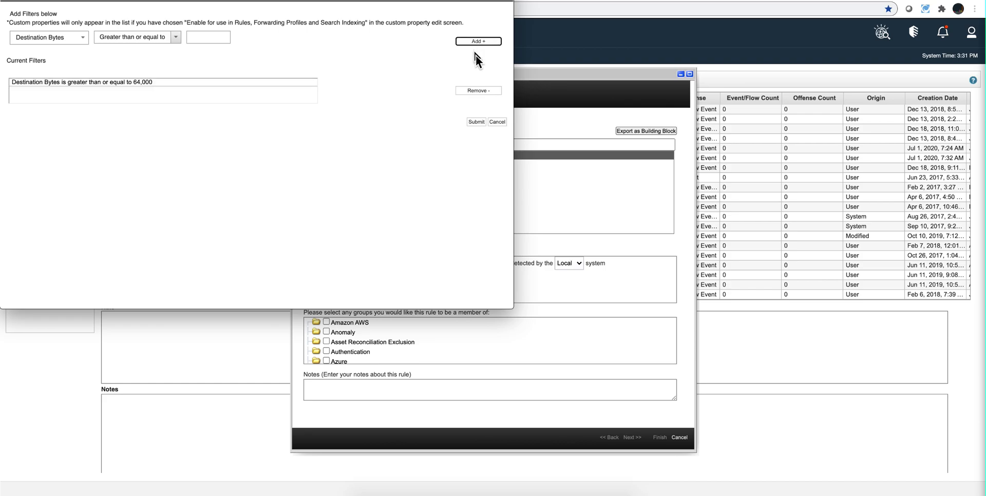
# Submit the Destination Bytes ≥ 64,000 filter to the rule's second test
pyautogui.click(475, 122)
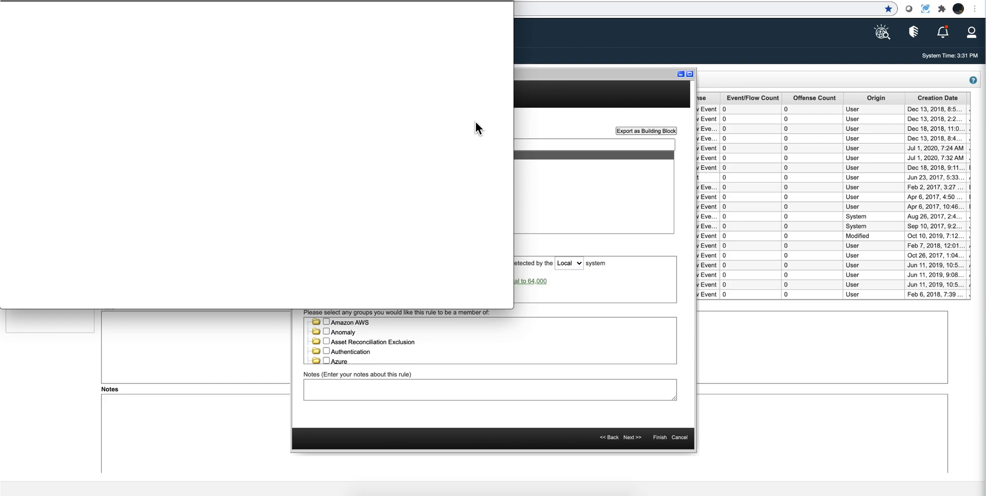